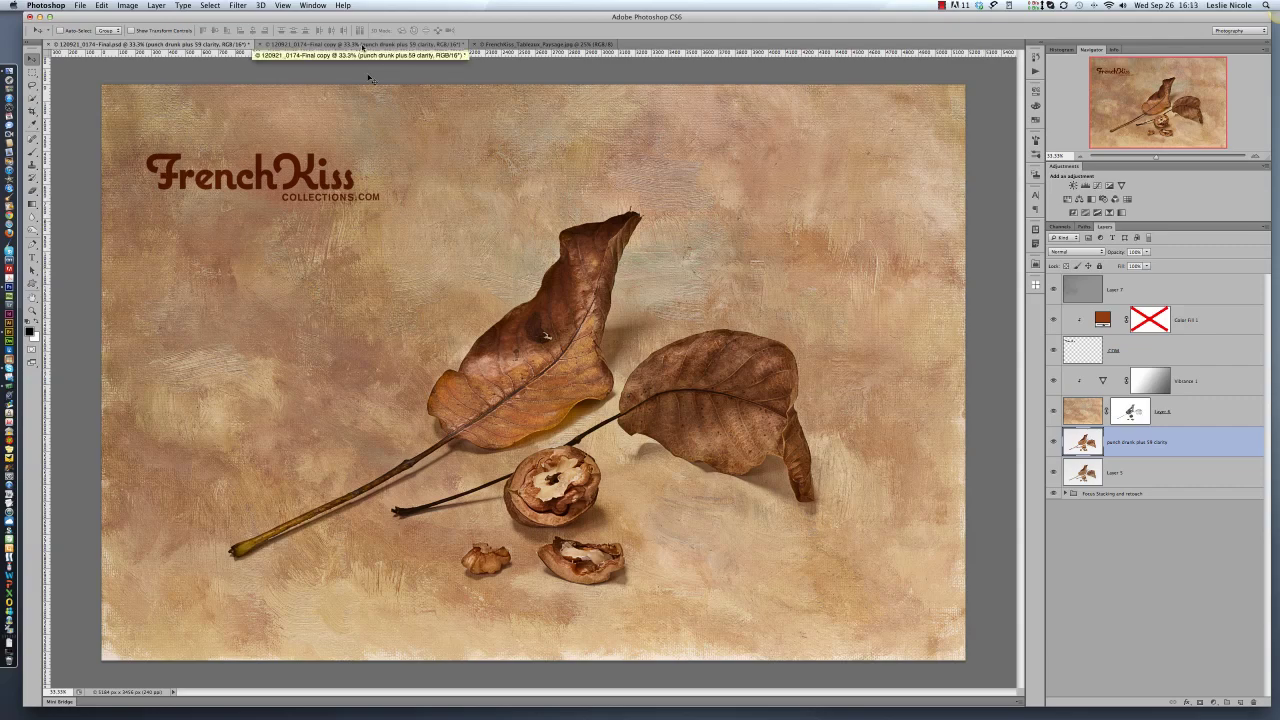
# - Compare the white-background walnut photo with the texture, ending on FrenchKiss_Tableaux_Paysage.jpg
pyautogui.click(363, 47)
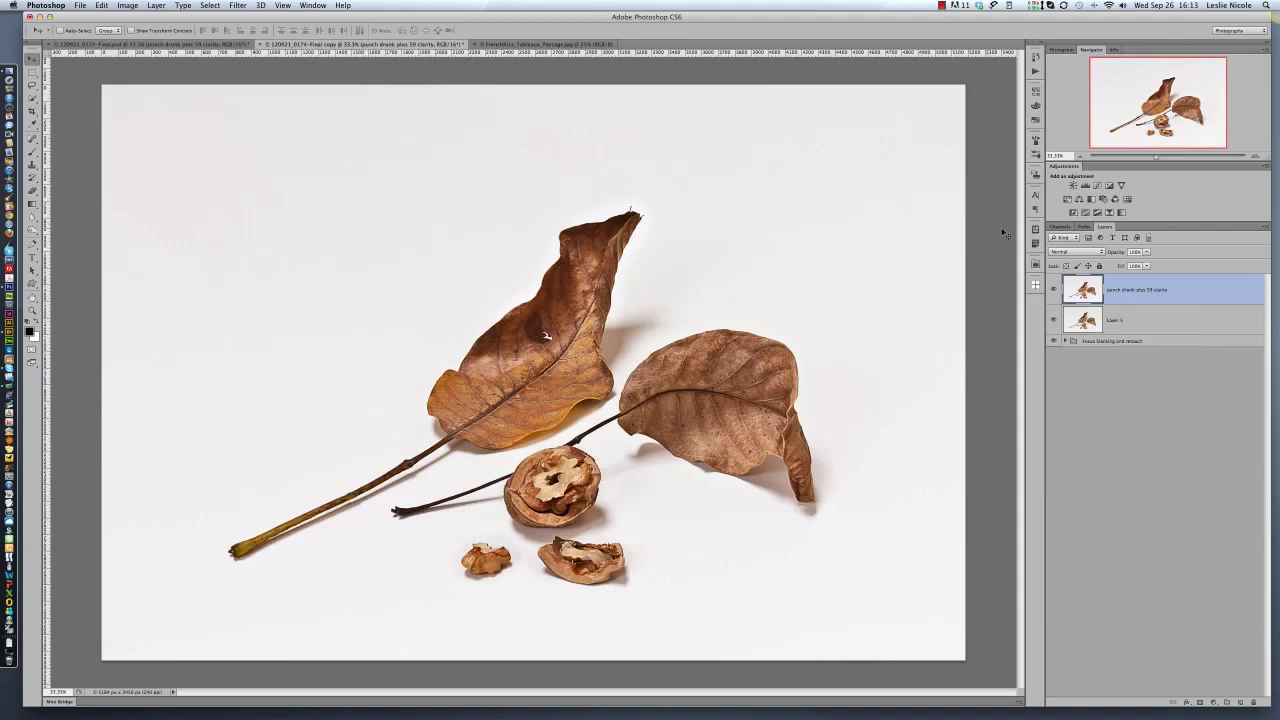
pyautogui.click(545, 44)
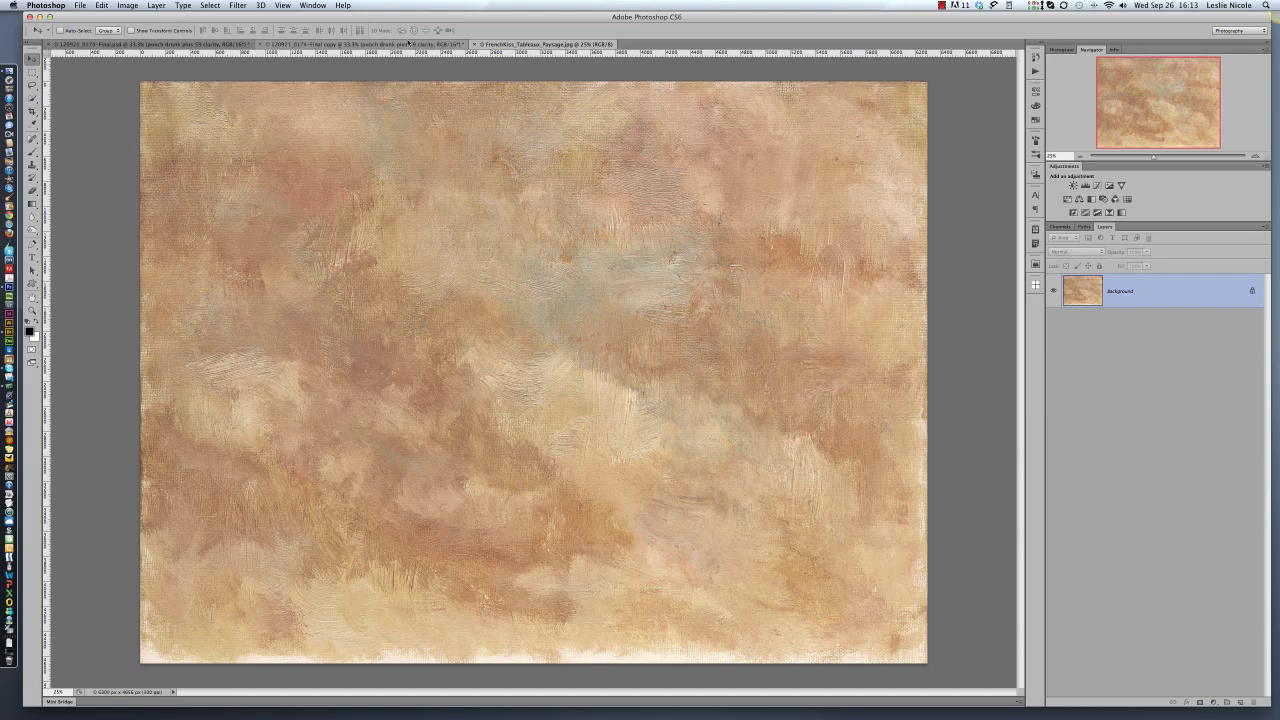
pyautogui.click(405, 45)
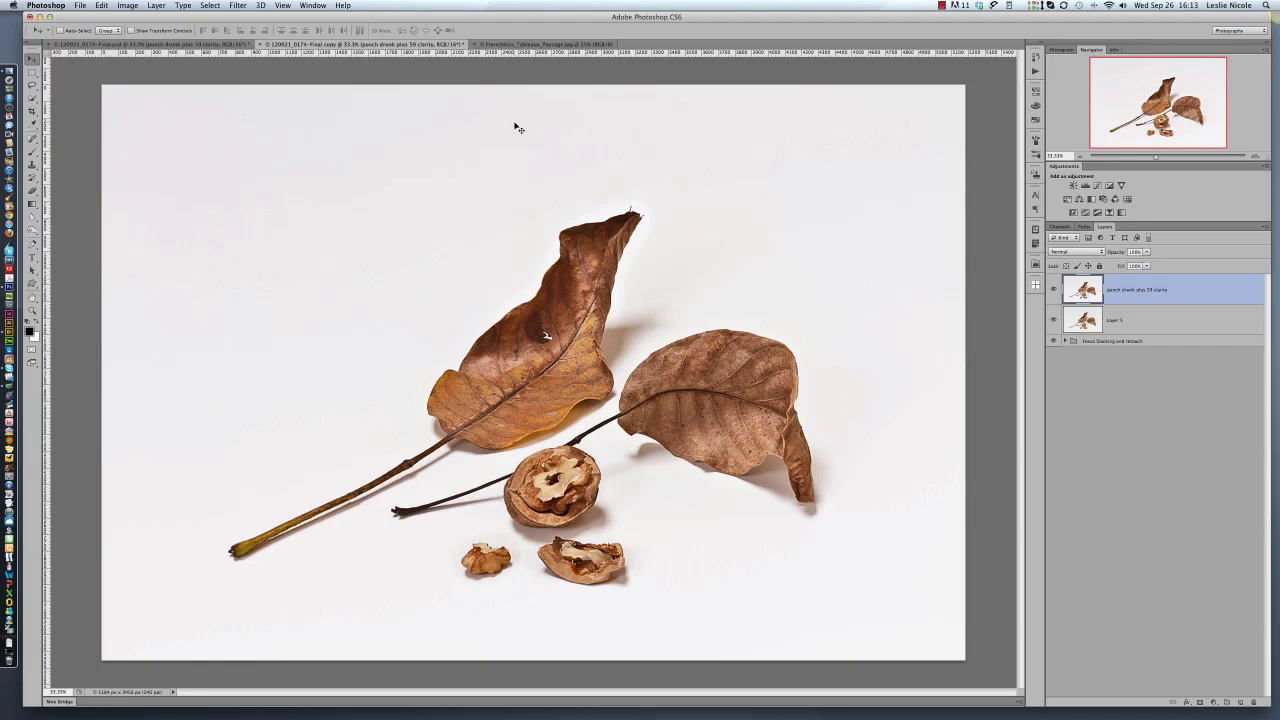
pyautogui.click(528, 45)
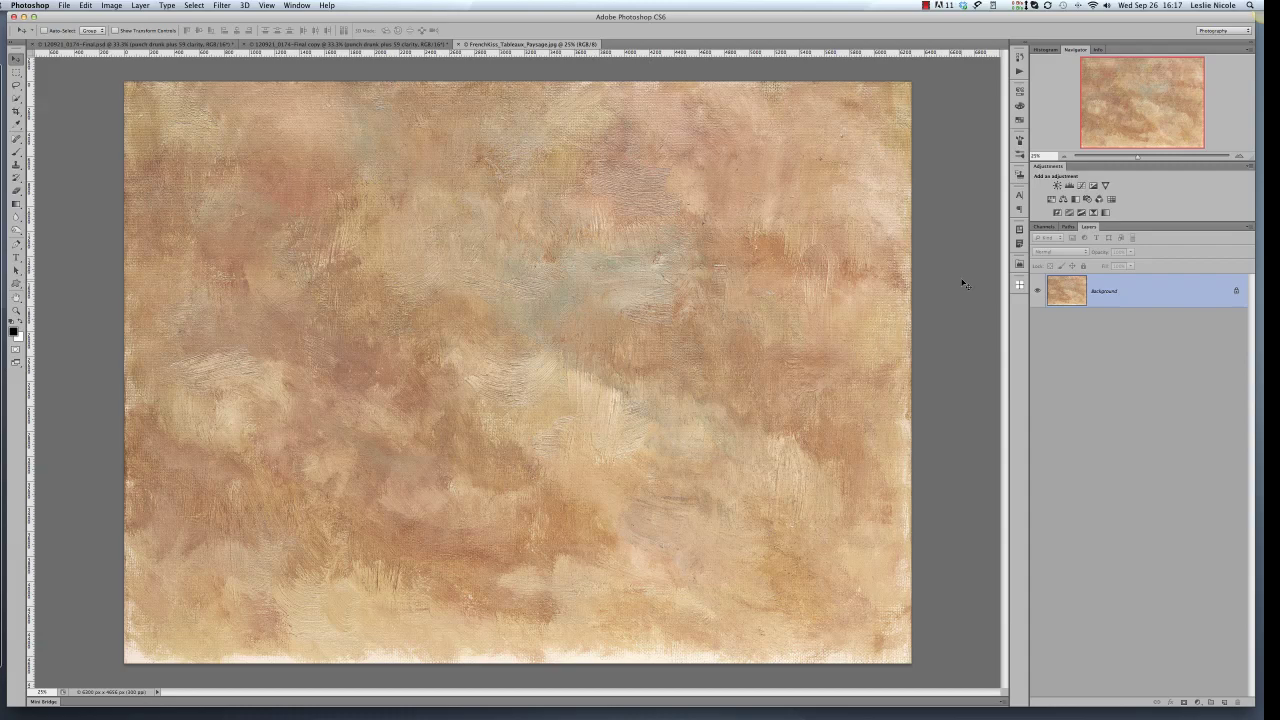
# - Select the entire painted texture and paste it into the walnut-and-leaves photo
pyautogui.press('super+a')
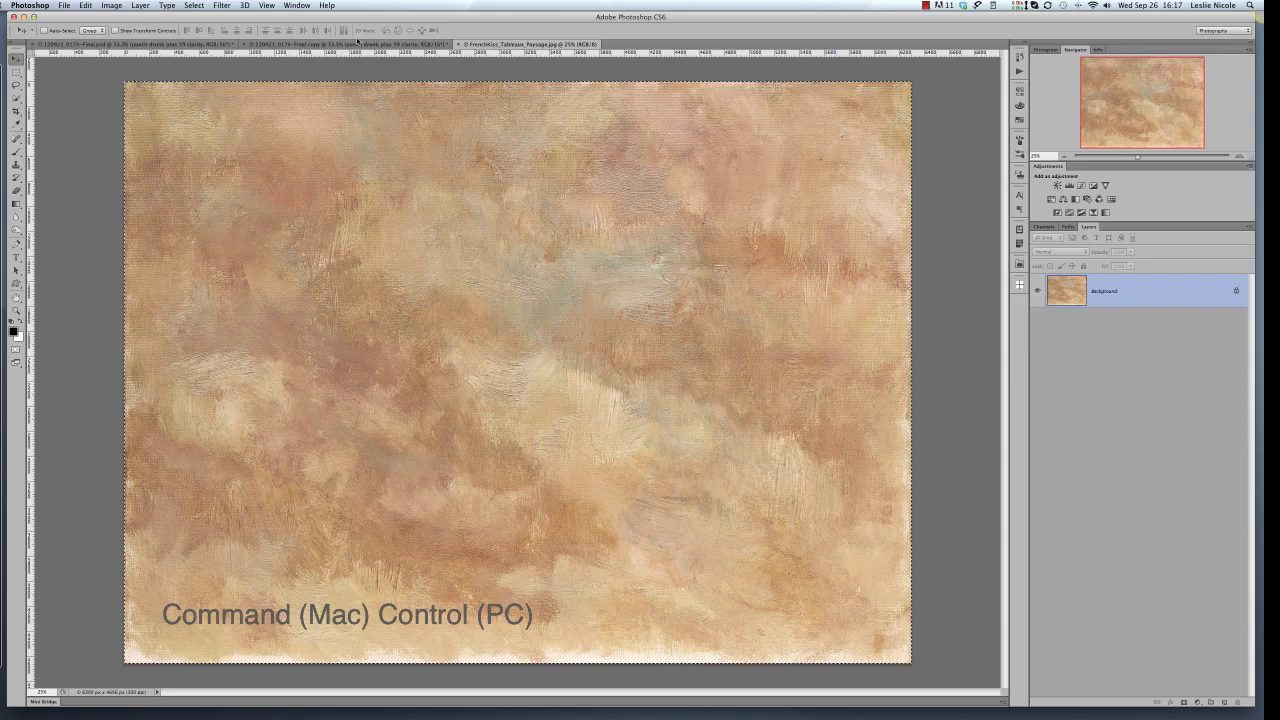
pyautogui.click(366, 45)
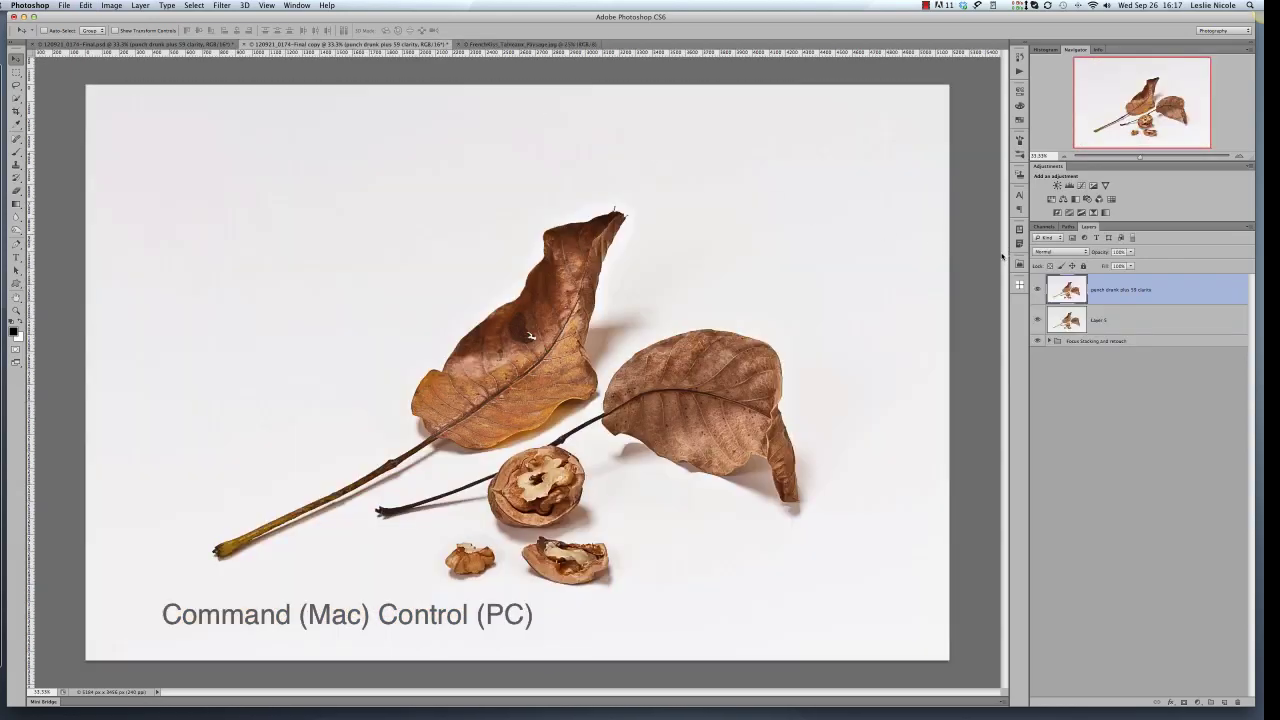
pyautogui.press('super+v')
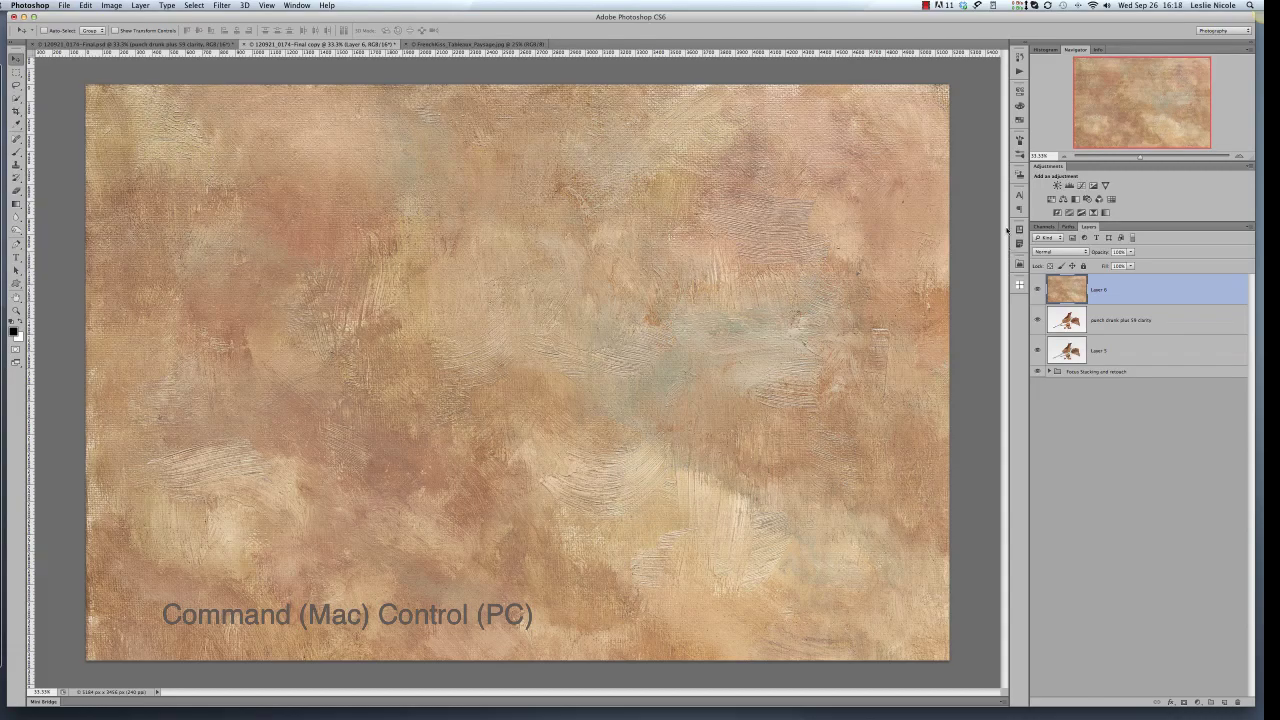
pyautogui.press('super+z')
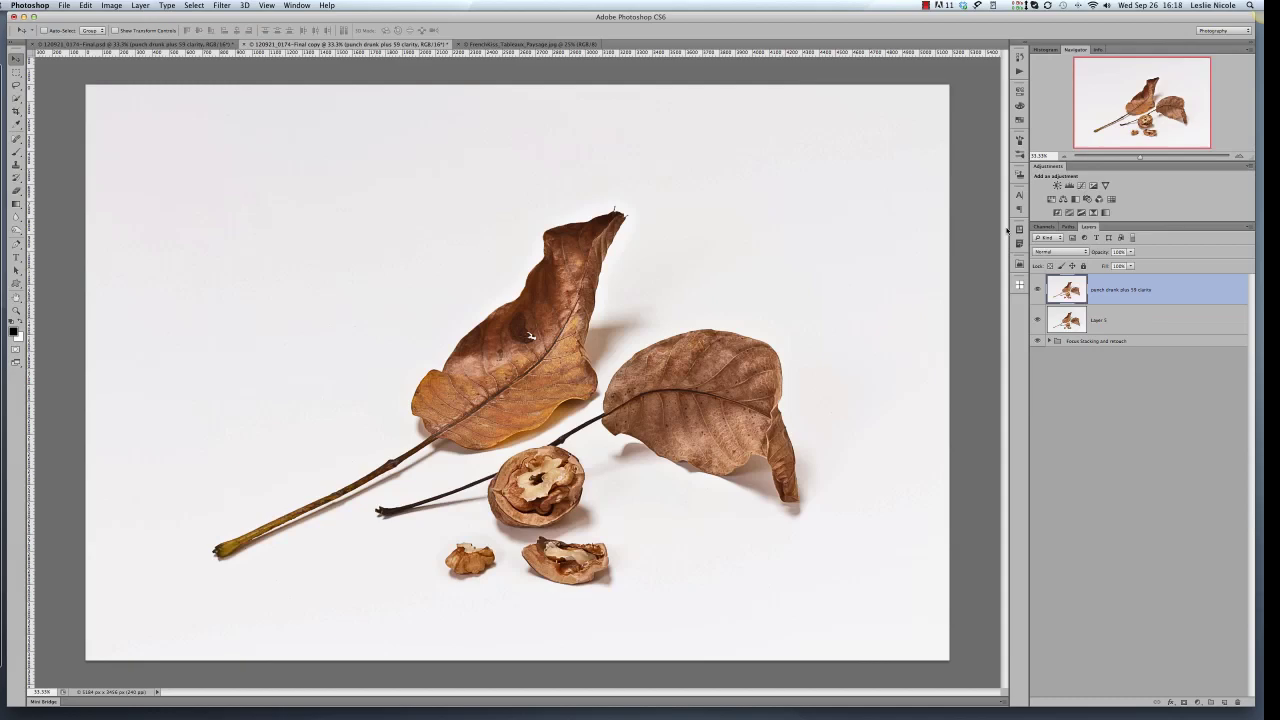
pyautogui.click(574, 44)
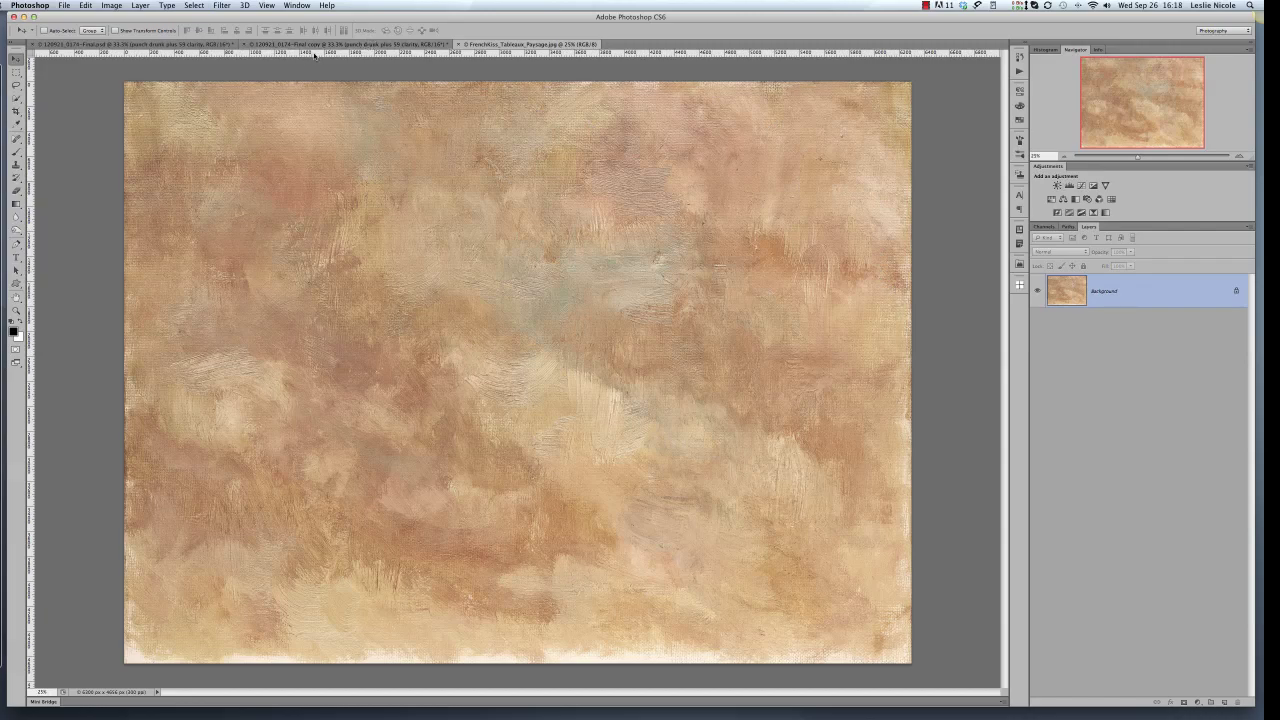
pyautogui.click(351, 45)
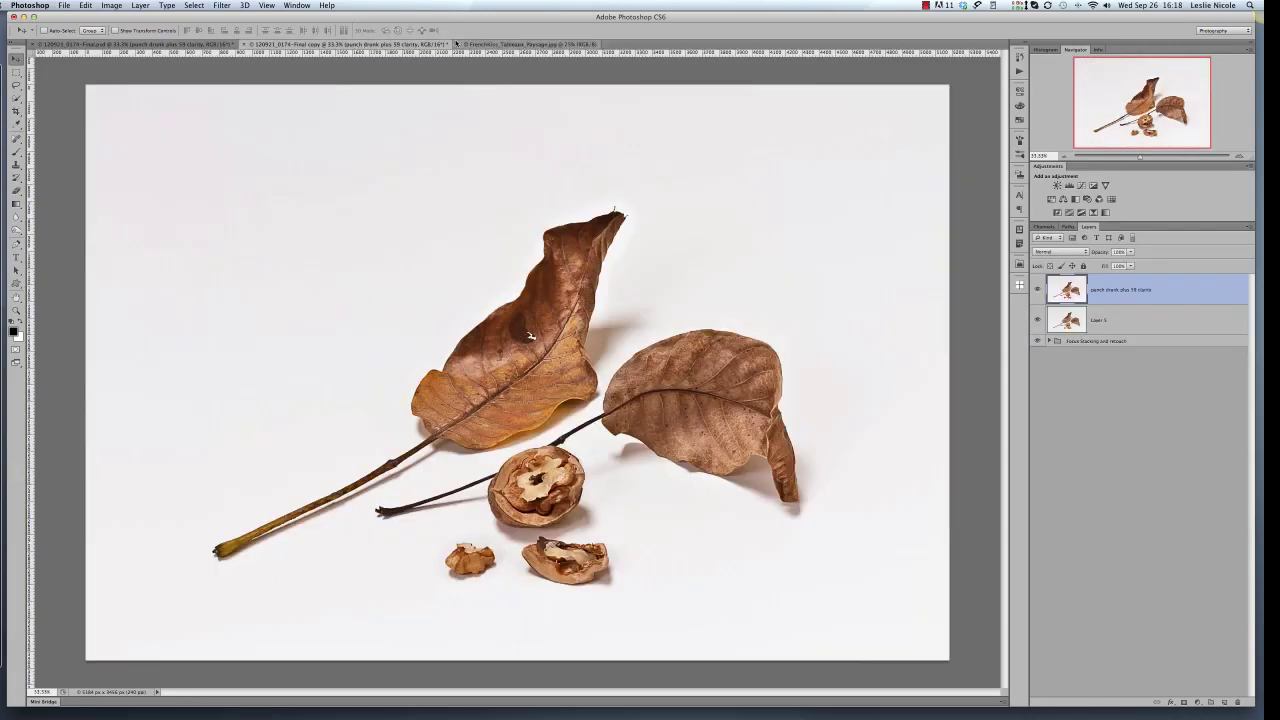
pyautogui.click(477, 46)
pyautogui.hotkey('ctrl', 'shift', 'Tab')
pyautogui.click(486, 45)
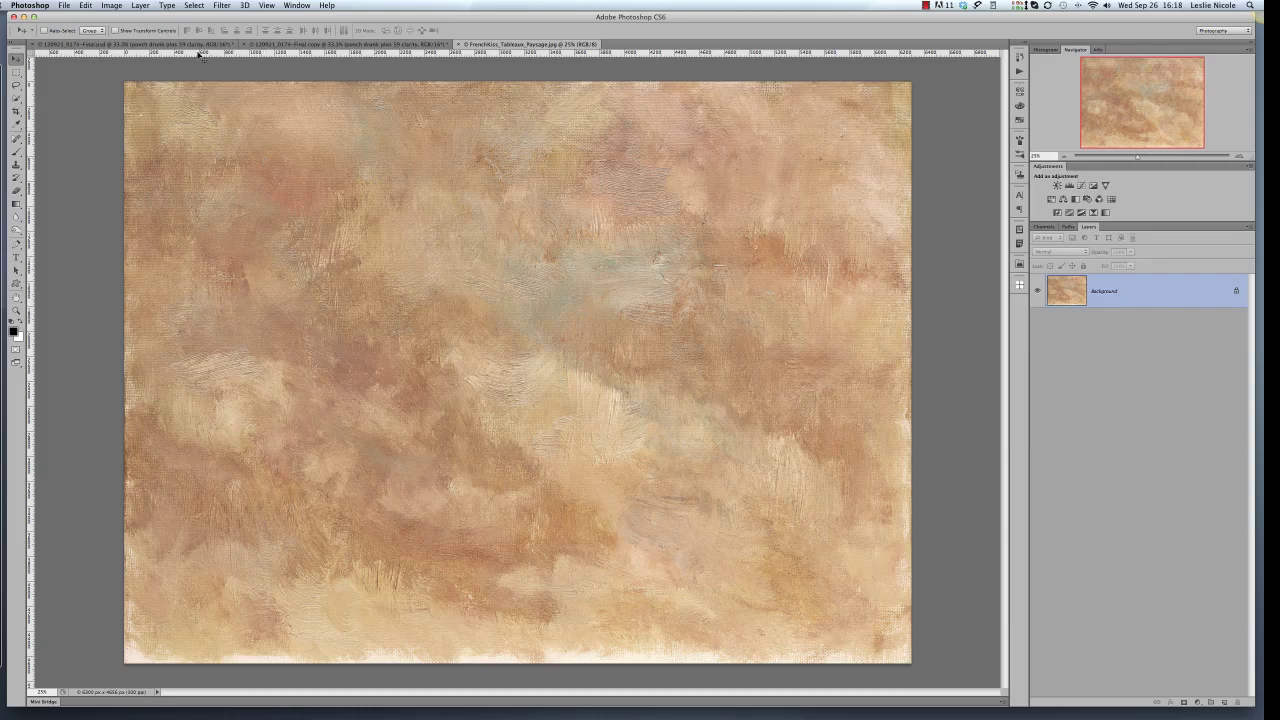
pyautogui.click(256, 45)
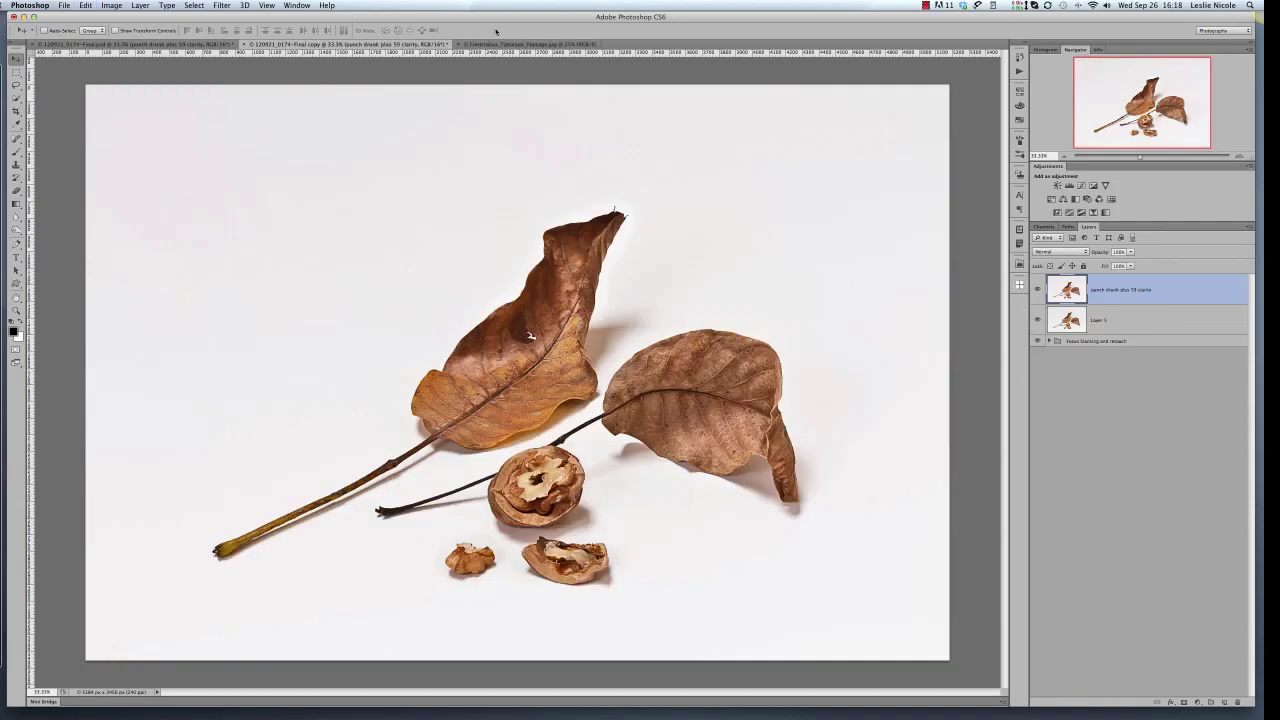
# - Paste the painted texture into the walnut-and-leaves photo again as Layer 6
pyautogui.click(500, 44)
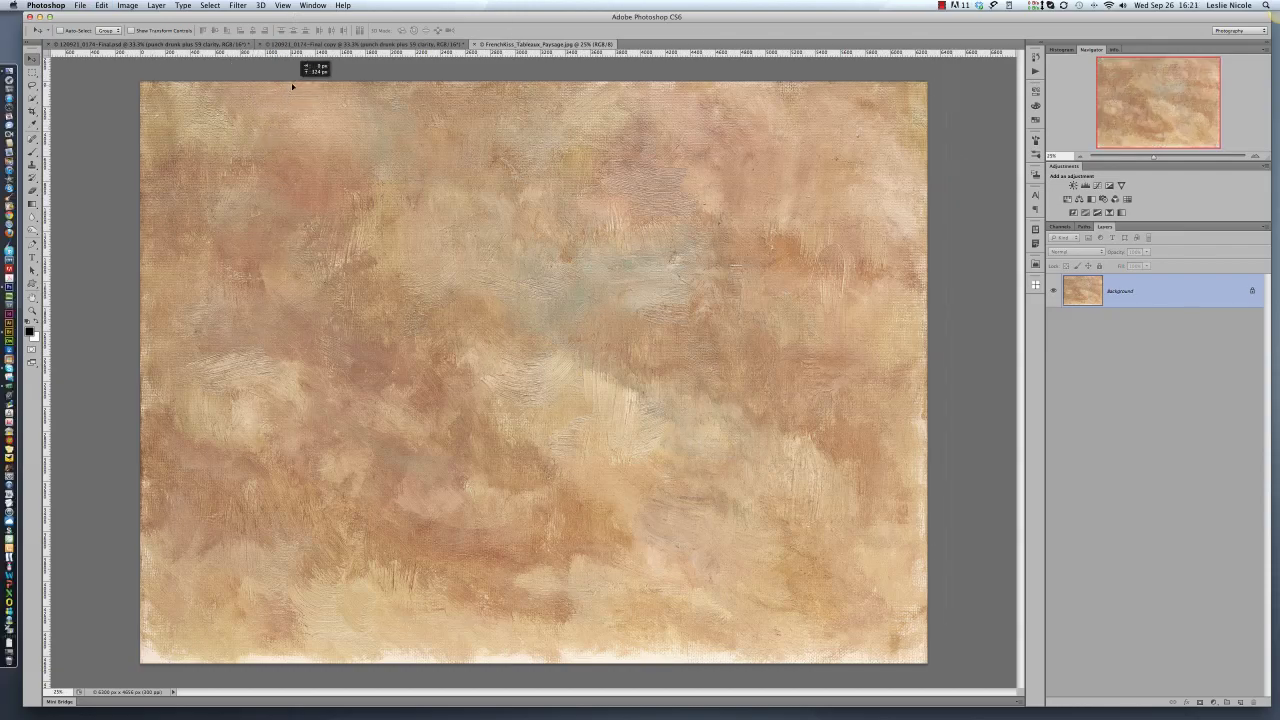
pyautogui.click(293, 44)
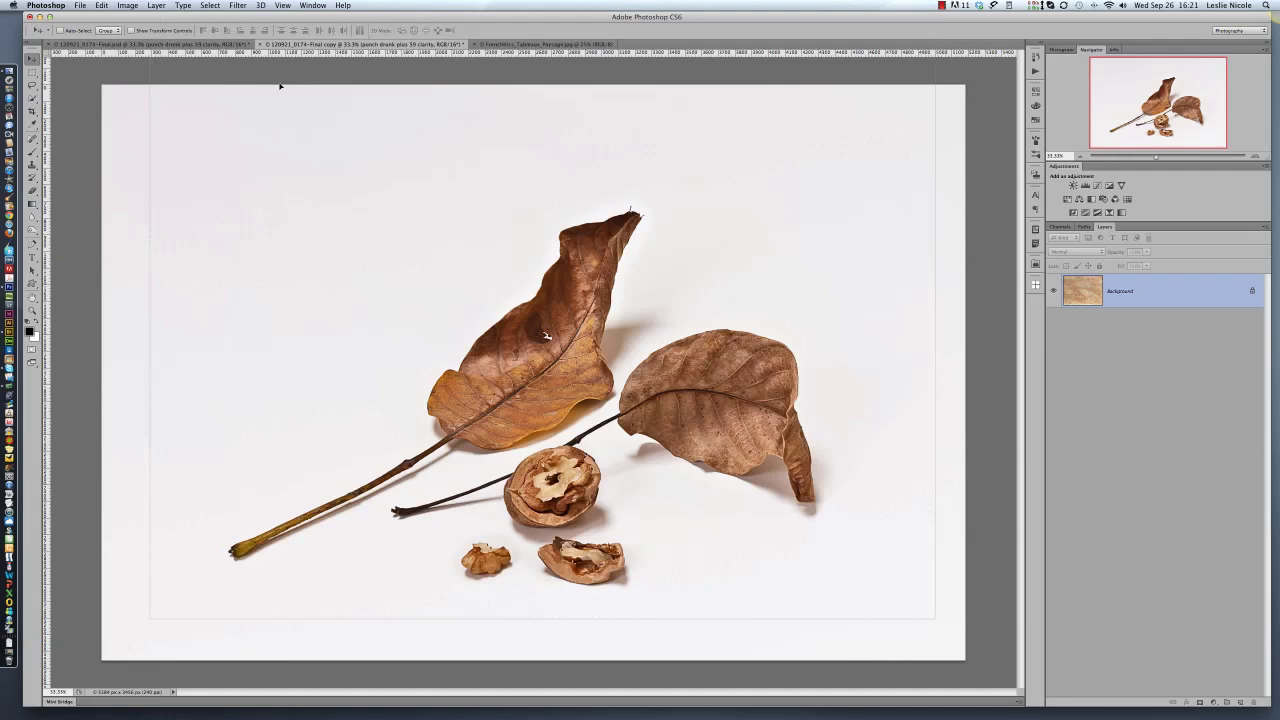
pyautogui.press('super+v')
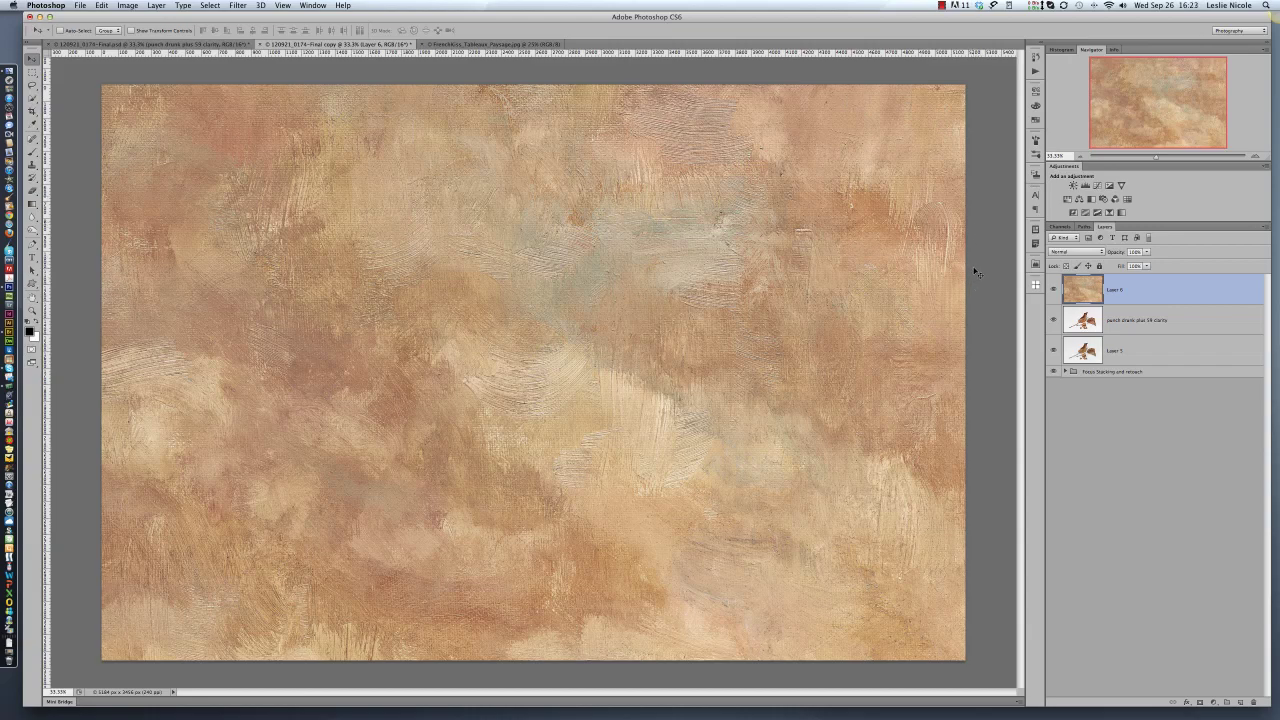
# - Set Layer 6's blend mode to Multiply
pyautogui.click(1076, 251)
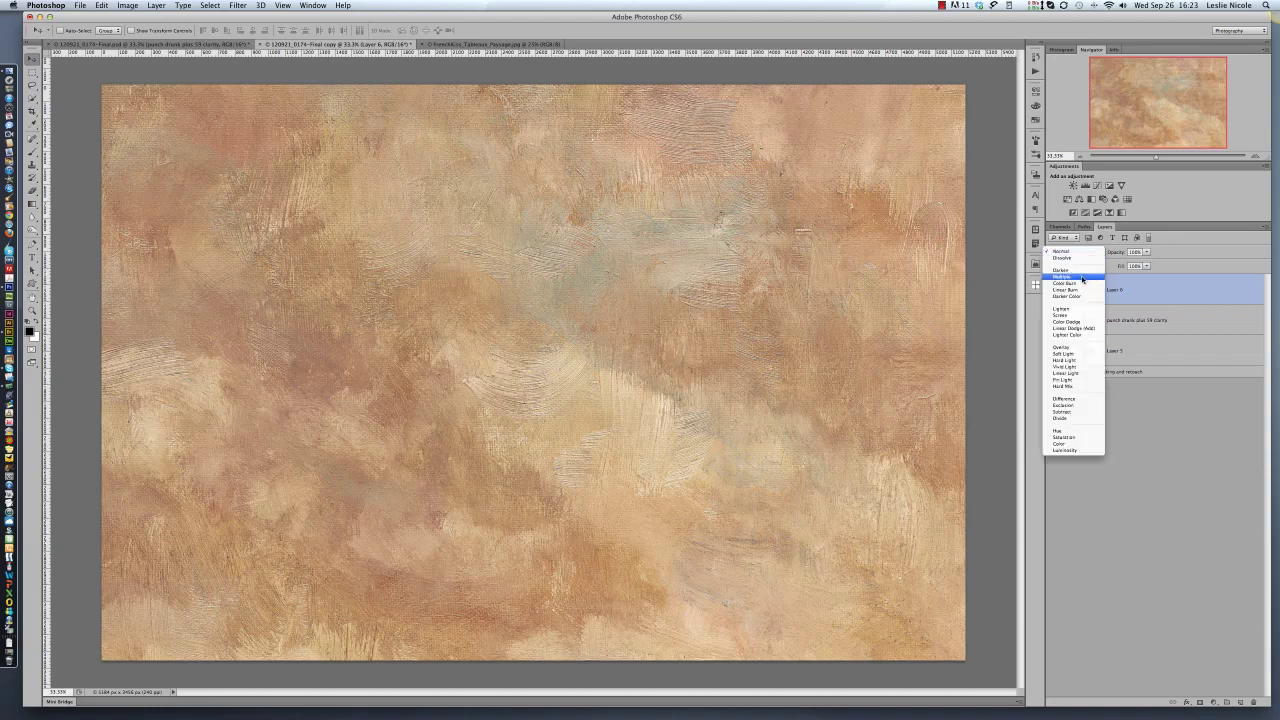
pyautogui.click(1080, 277)
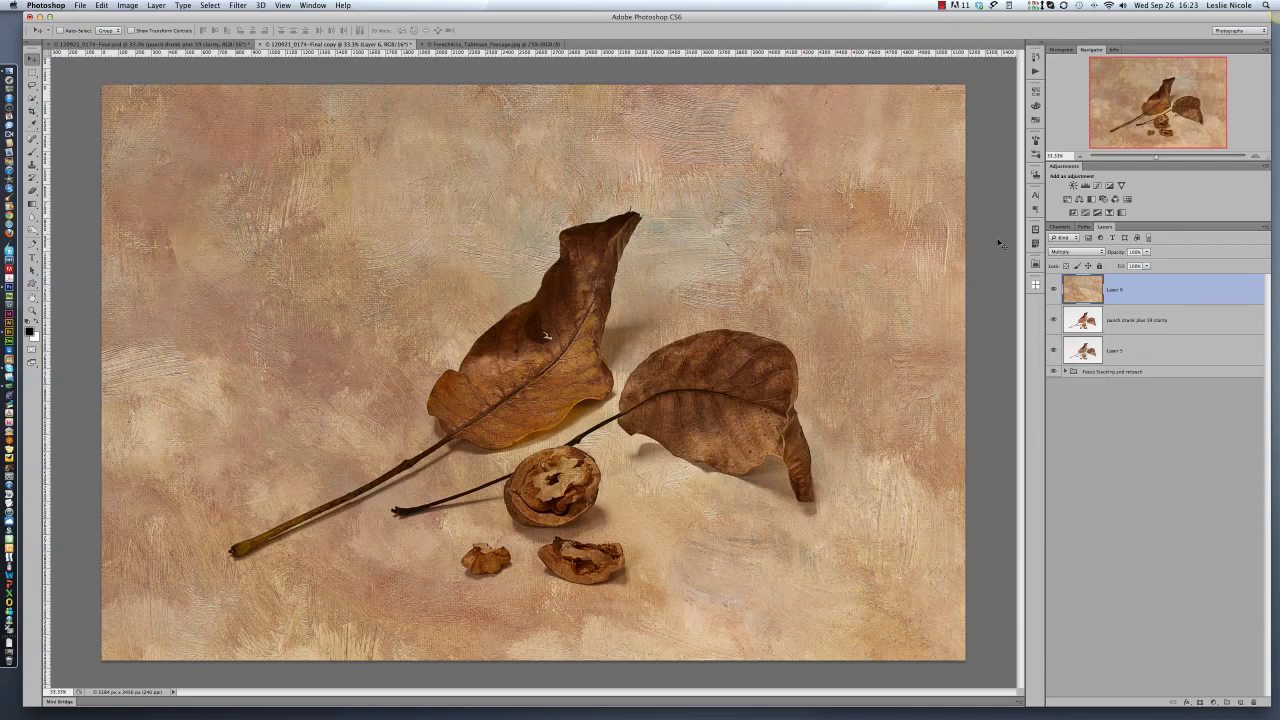
# - Start Free Transform on the texture layer and zoom out to see its full frame
pyautogui.press('super+t')
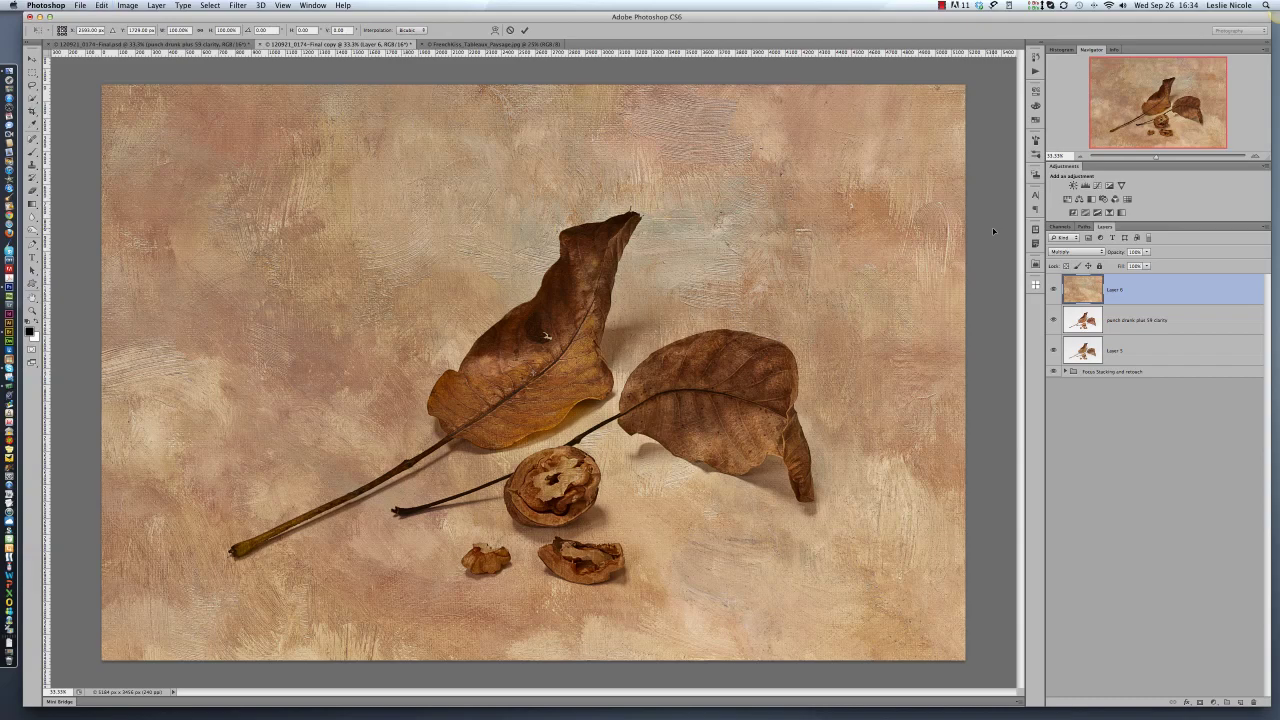
pyautogui.press('Return')
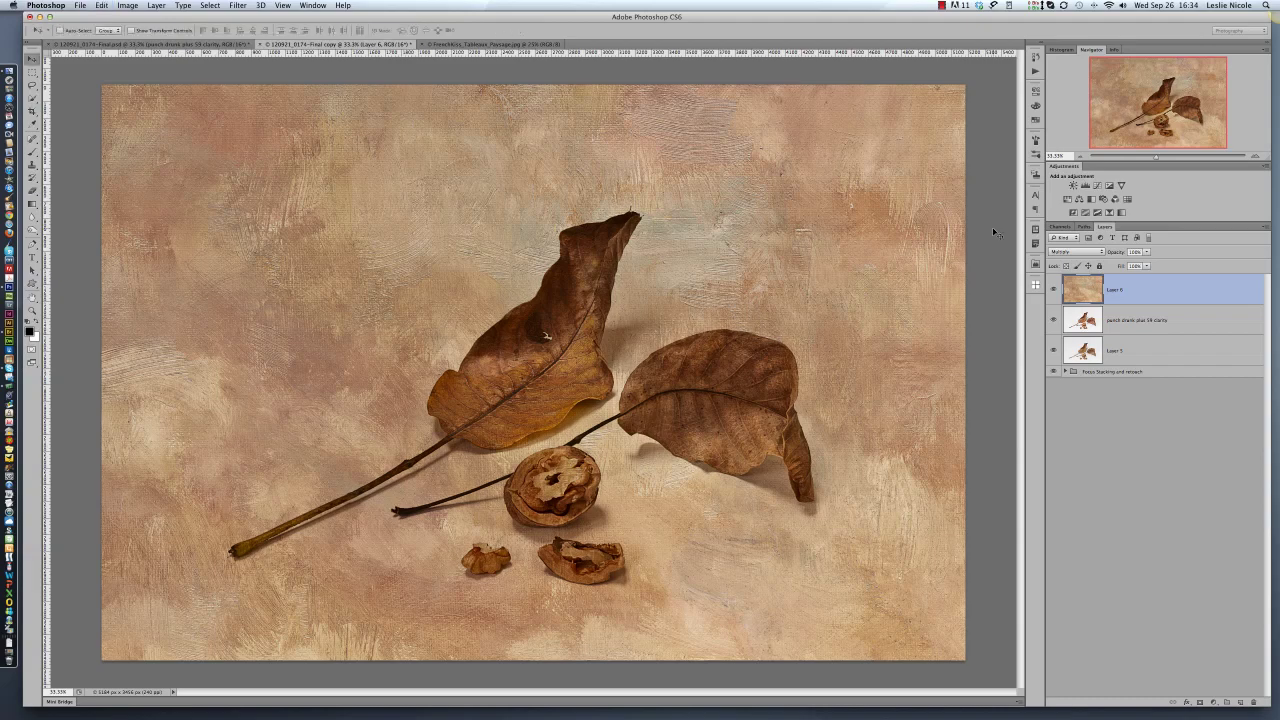
pyautogui.press('super+t')
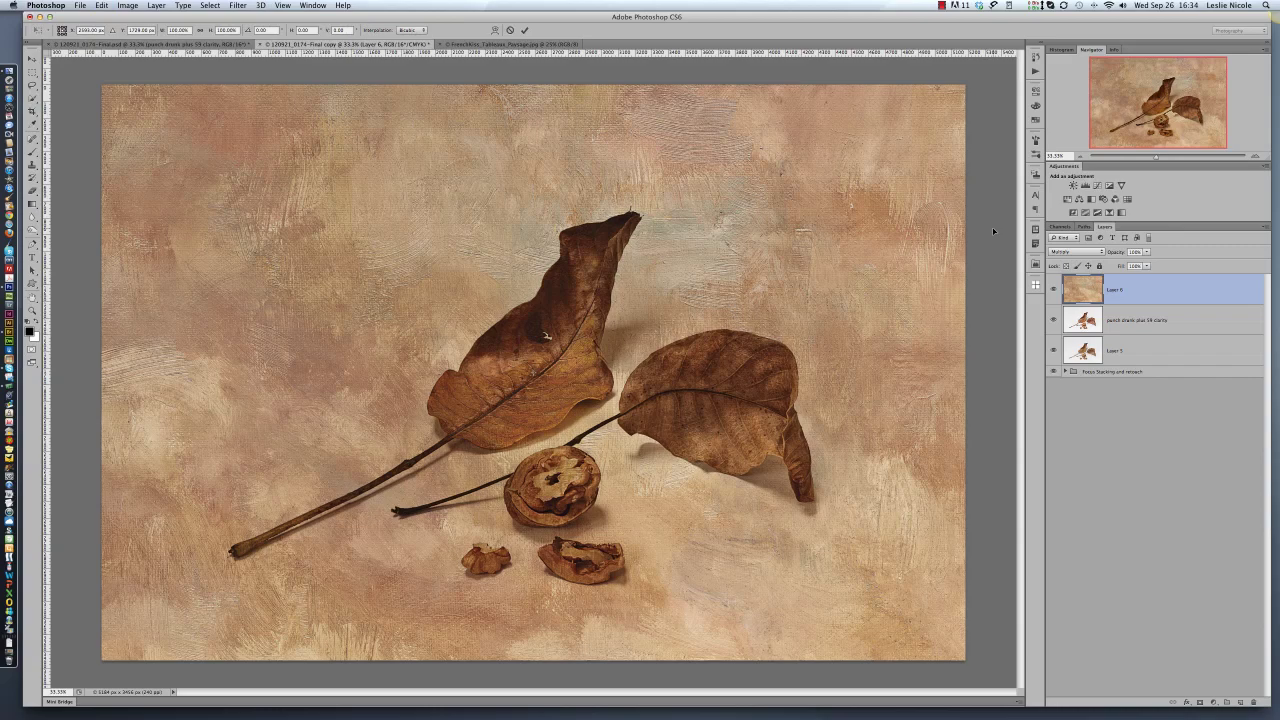
pyautogui.press('super+minus')
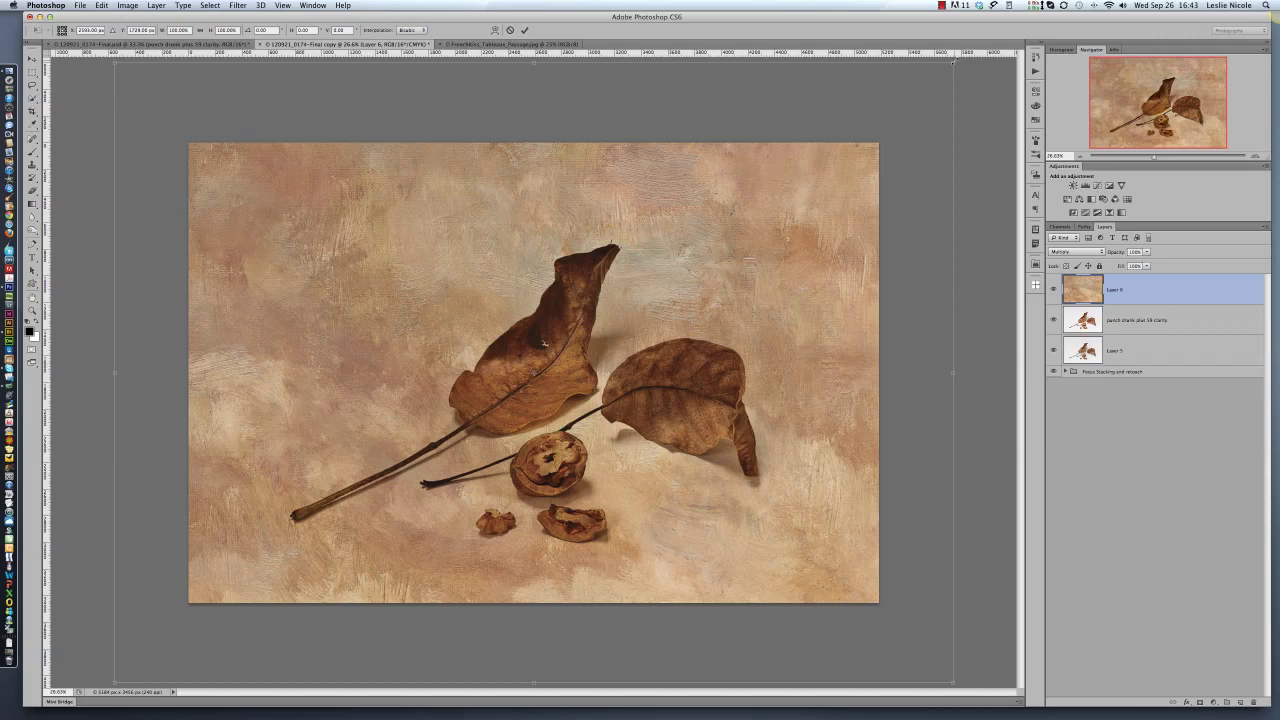
# - Scale the texture inward from its top-right corner until it roughly matches the photo
pyautogui.moveTo(953, 63); pyautogui.dragTo(924, 95)
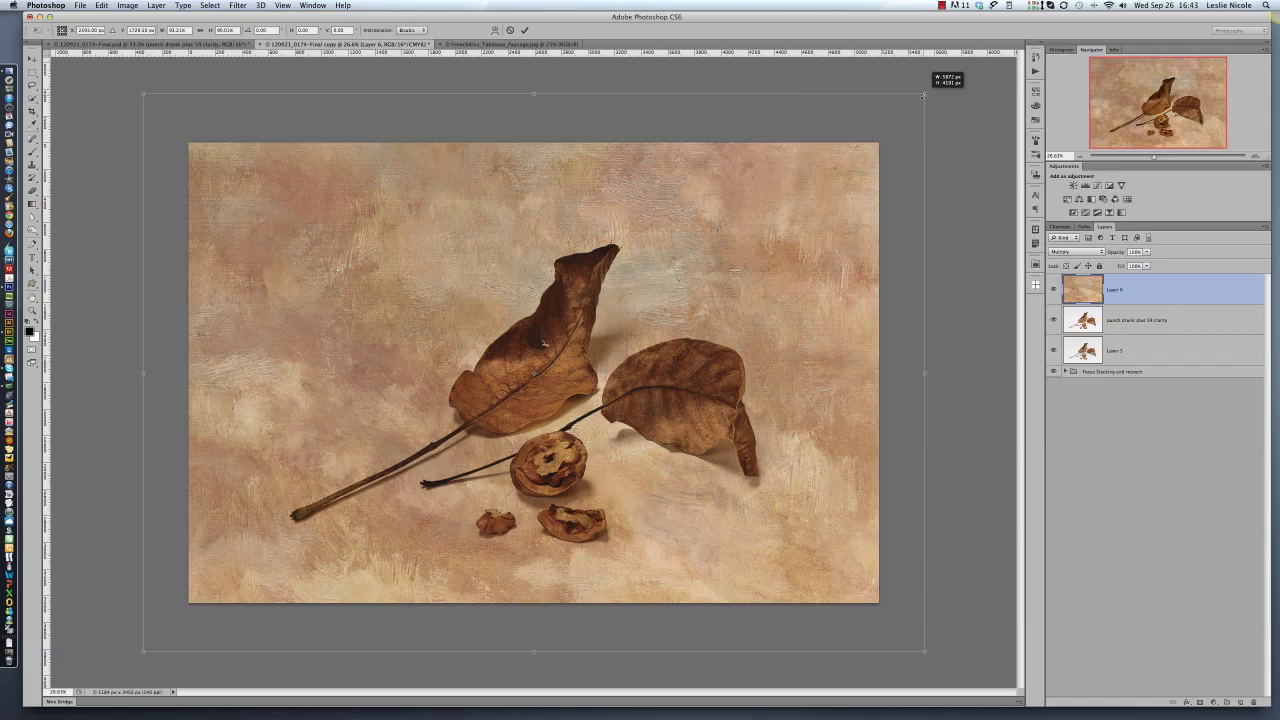
pyautogui.moveTo(923, 96); pyautogui.dragTo(884, 131)
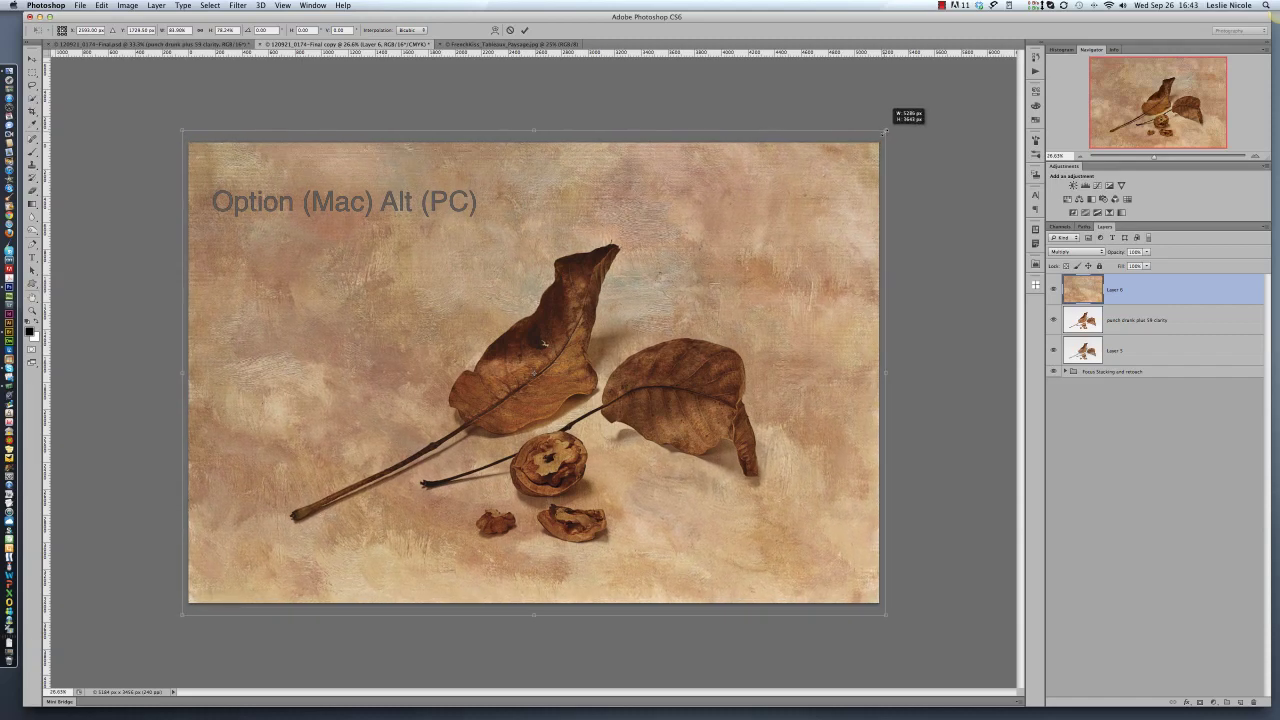
pyautogui.moveTo(883, 131); pyautogui.dragTo(887, 130)
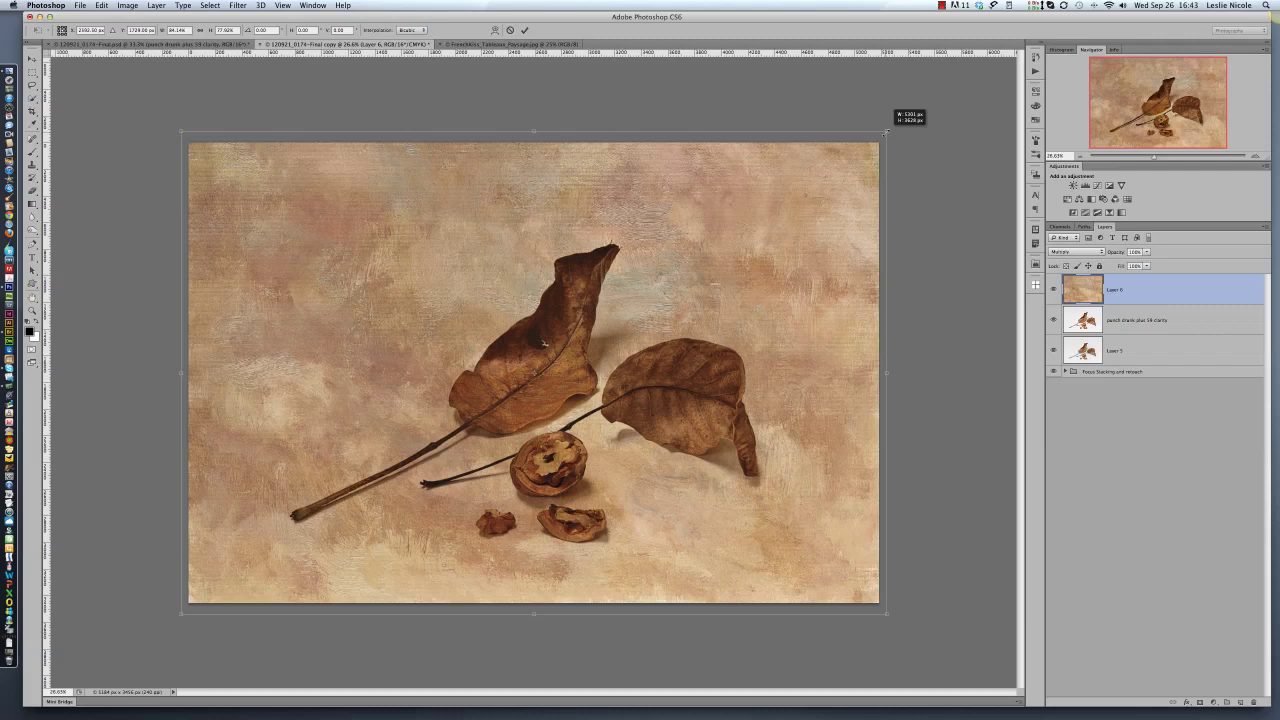
pyautogui.moveTo(886, 131); pyautogui.dragTo(886, 131)
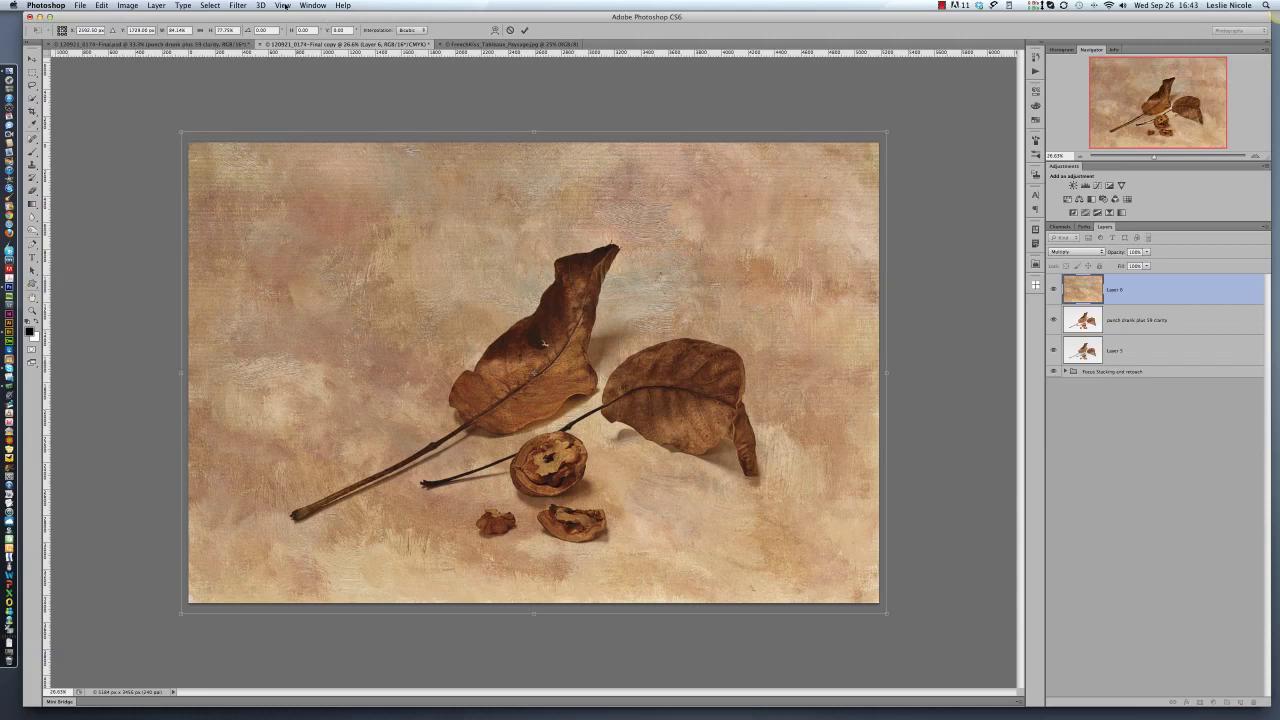
# - Enable View > Snap To > Document Bounds
pyautogui.click(285, 6)
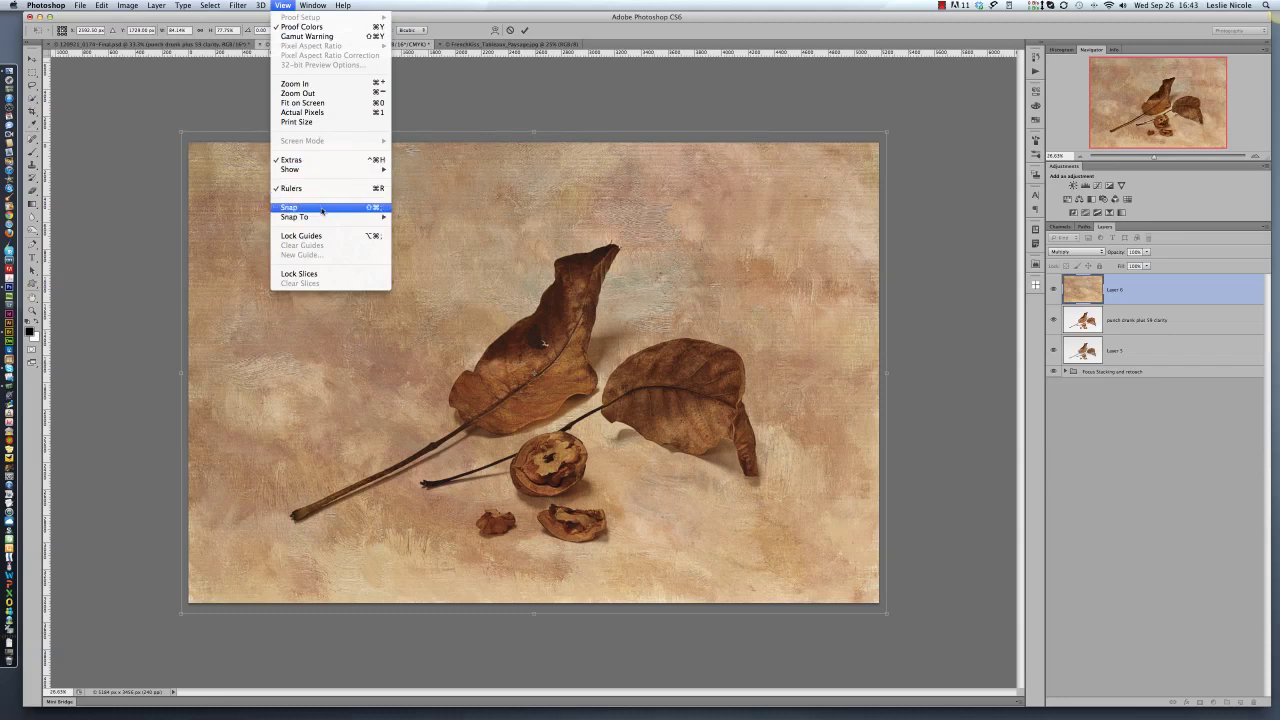
pyautogui.moveTo(321, 219)
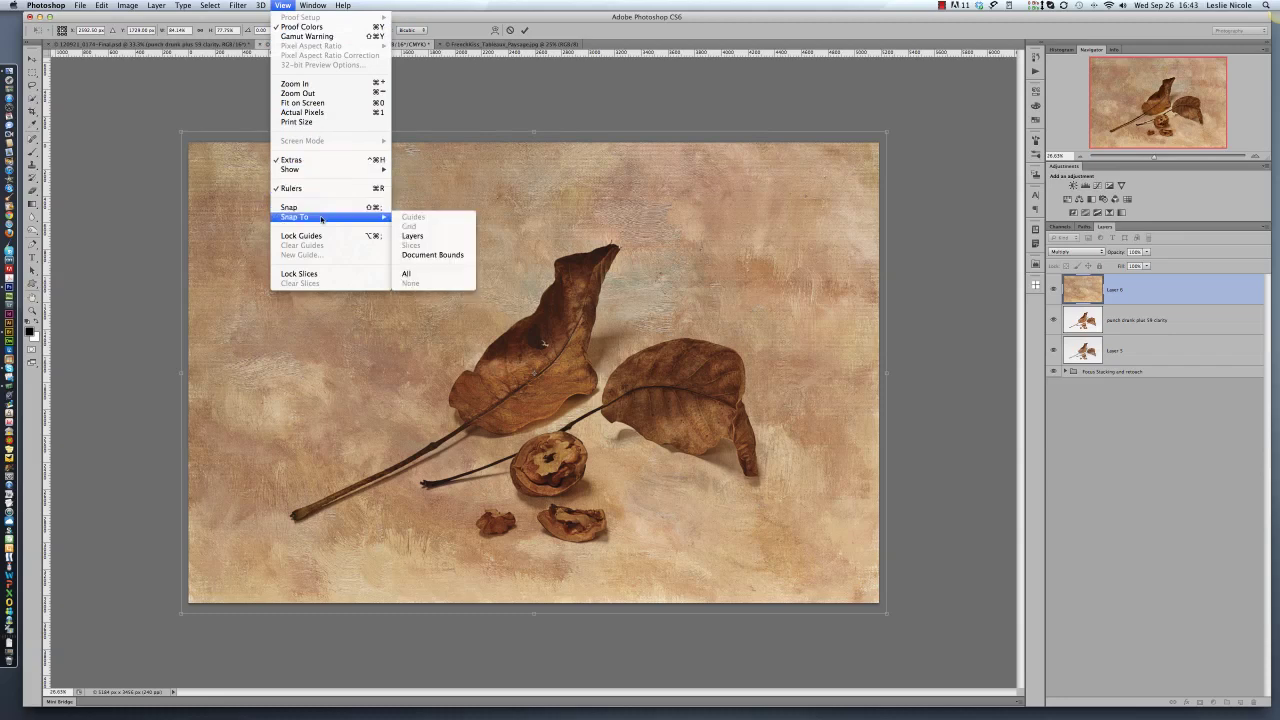
pyautogui.click(431, 256)
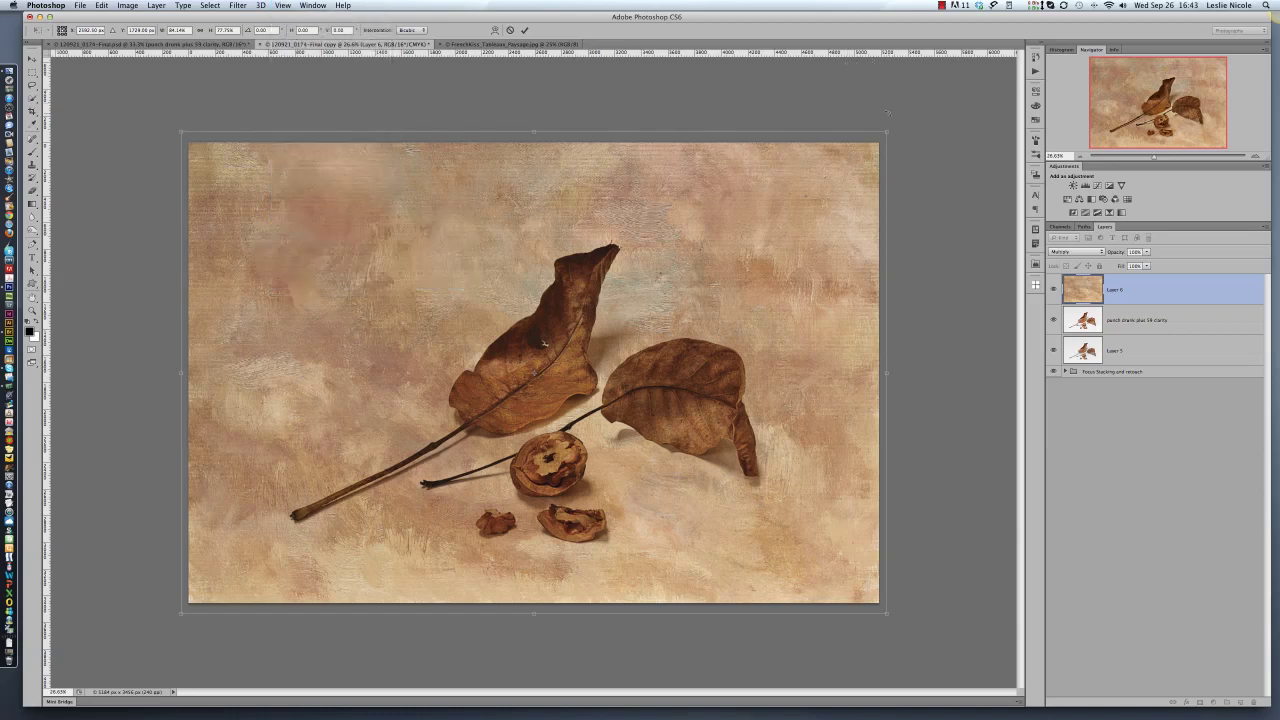
# - Snap the texture's top-right corner to the canvas corner and commit the transform
pyautogui.moveTo(886, 130); pyautogui.dragTo(880, 140)
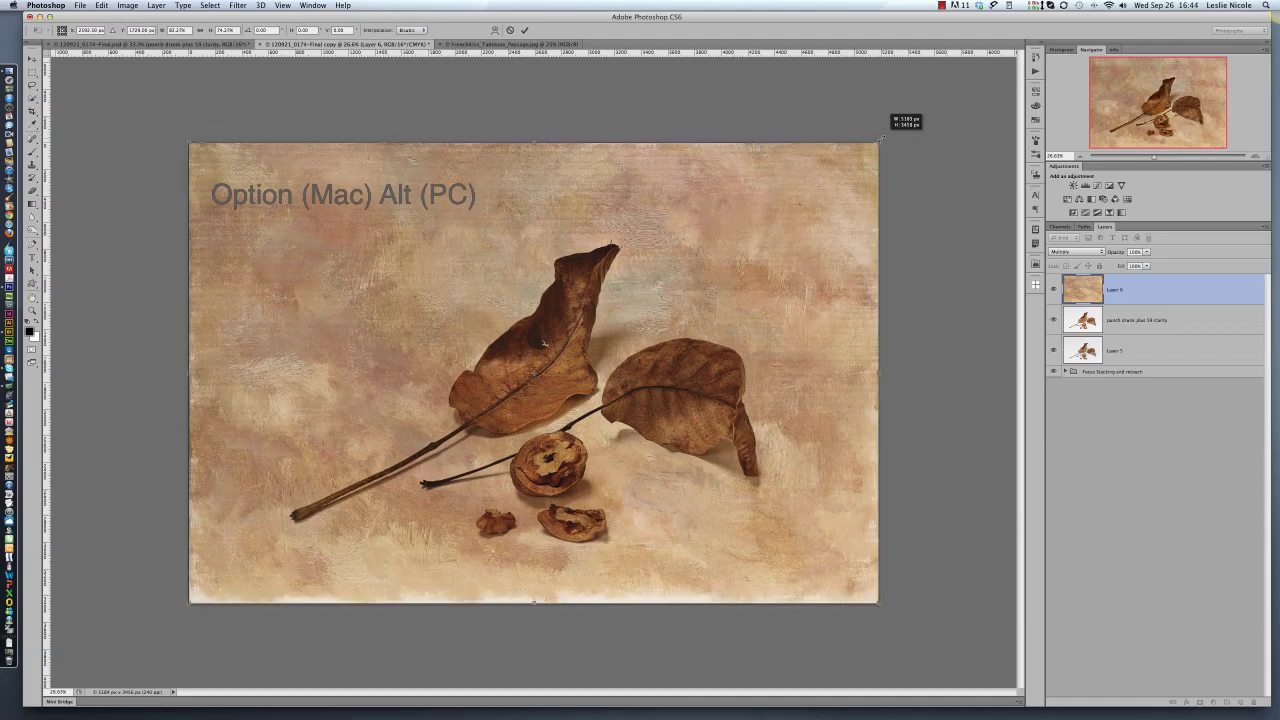
pyautogui.moveTo(881, 138); pyautogui.dragTo(881, 138)
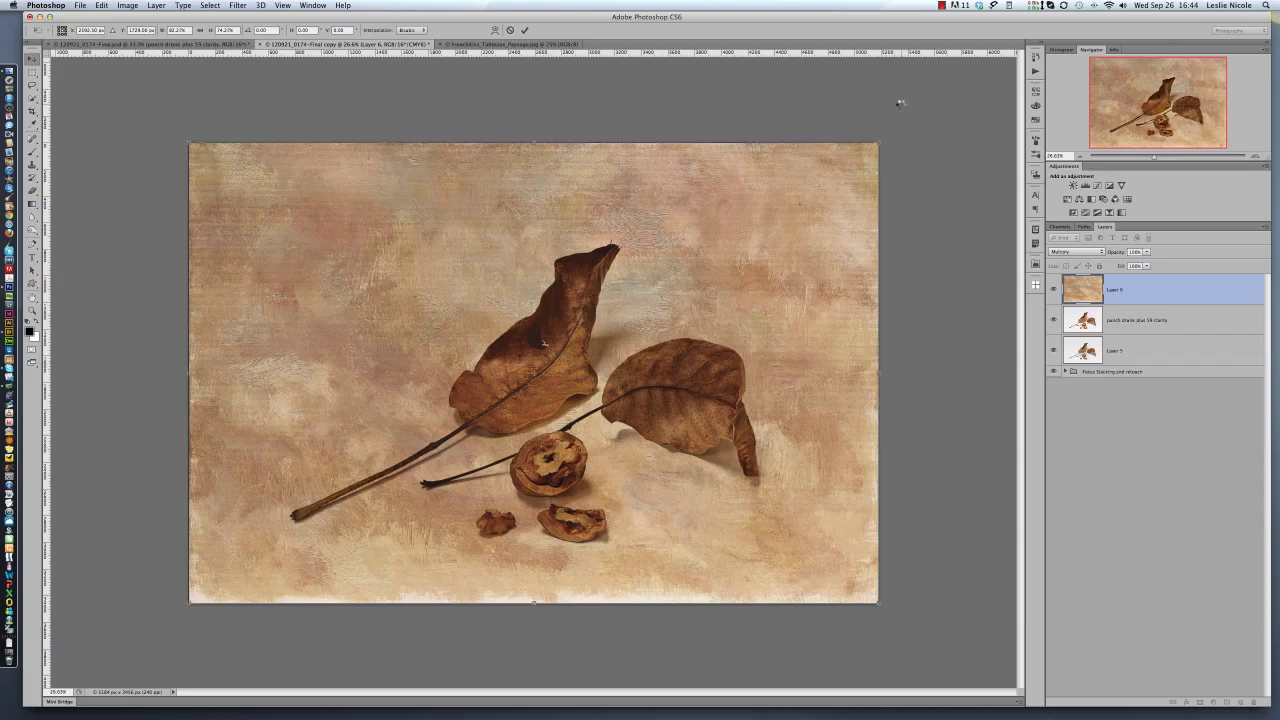
pyautogui.press('Return')
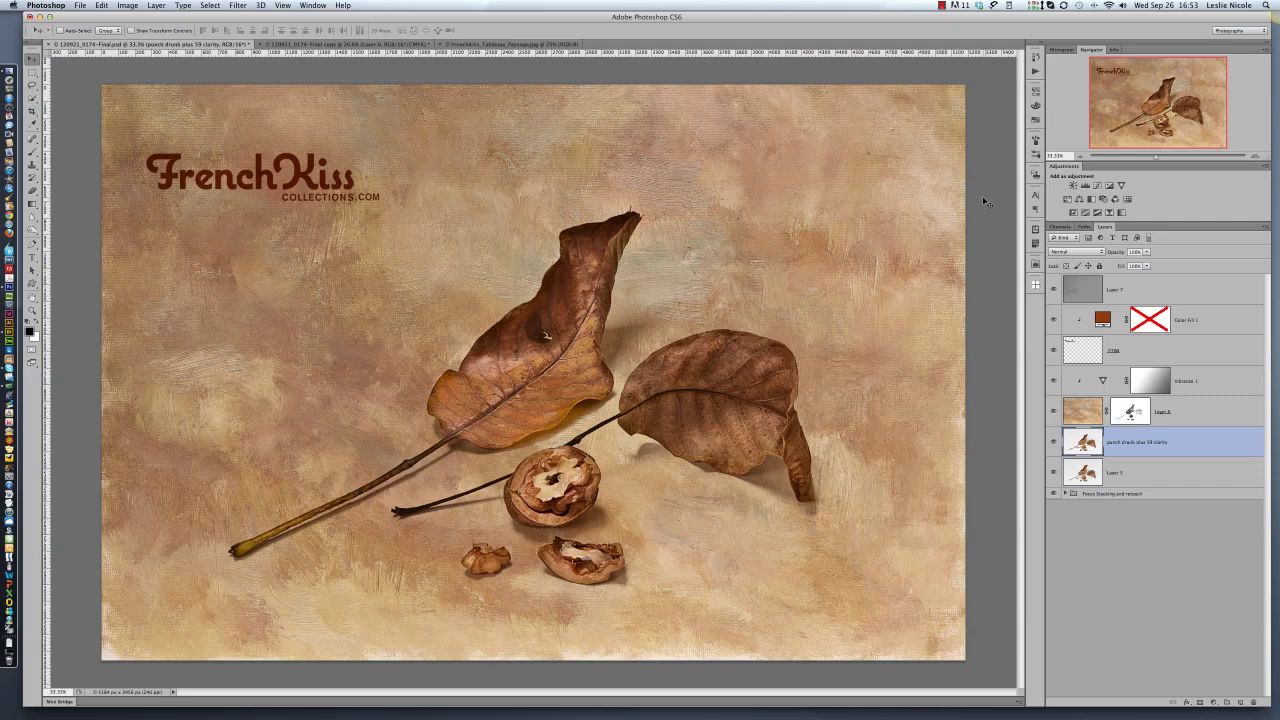